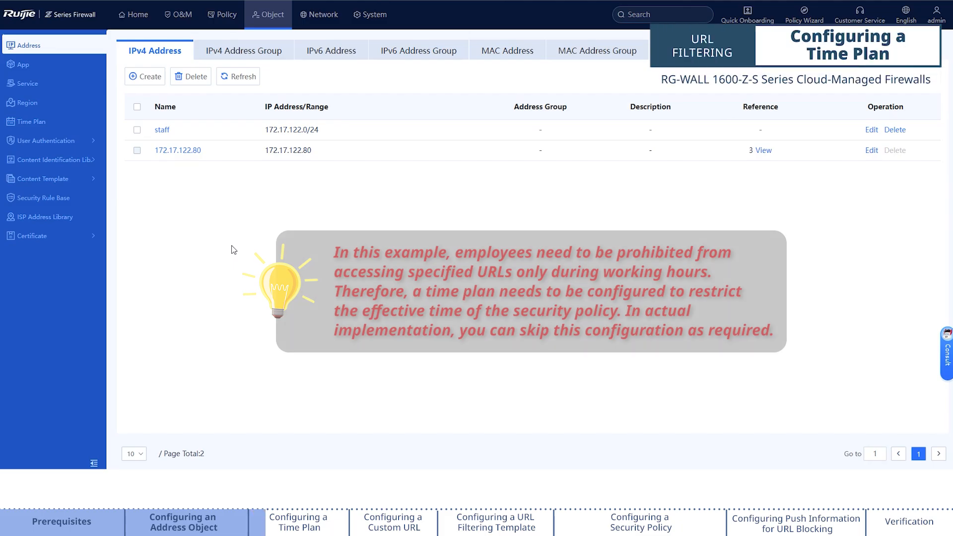
- Start a new cyclic time plan and name it workTime
left_click(45, 123)
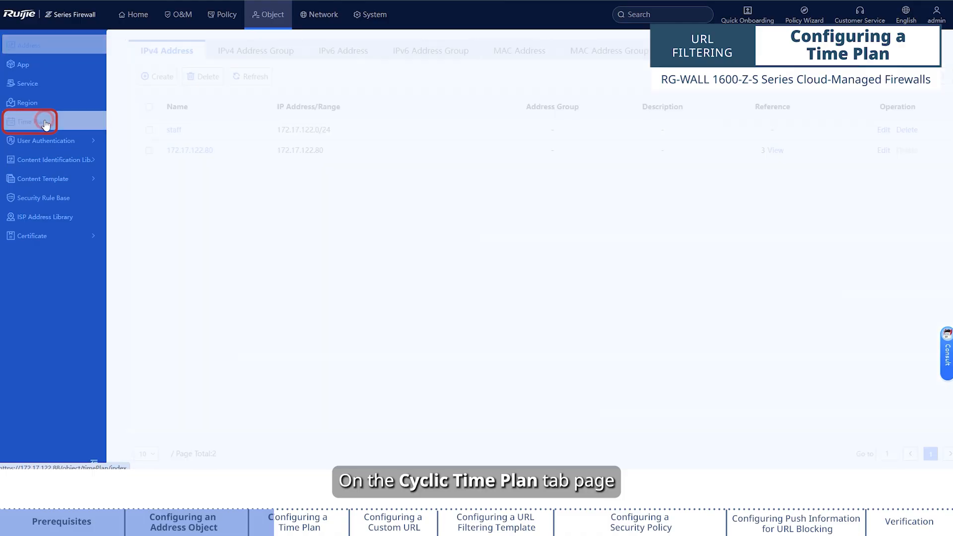
left_click(145, 77)
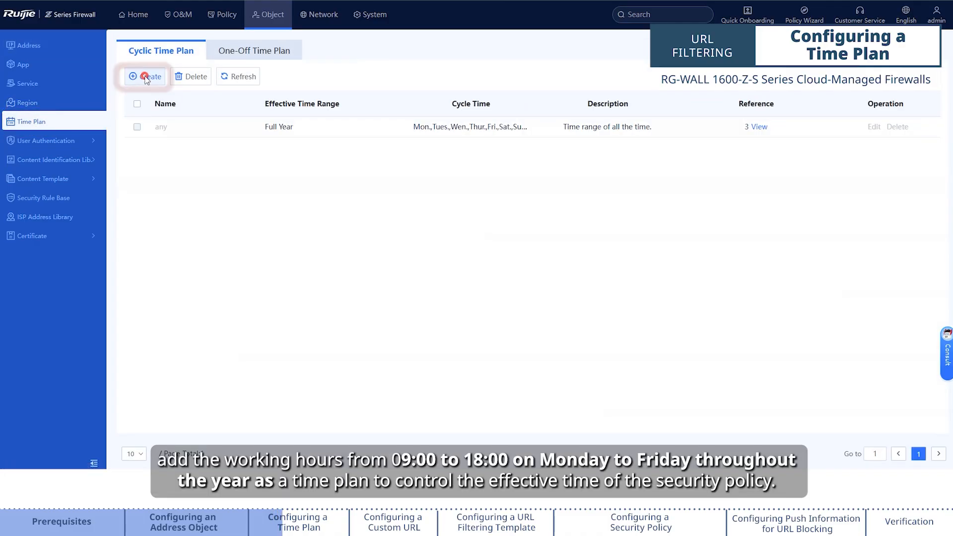
left_click(272, 99)
type("workTime")
- Start a new cycle entry for the time plan and select Monday through Friday as its days
left_click(211, 216)
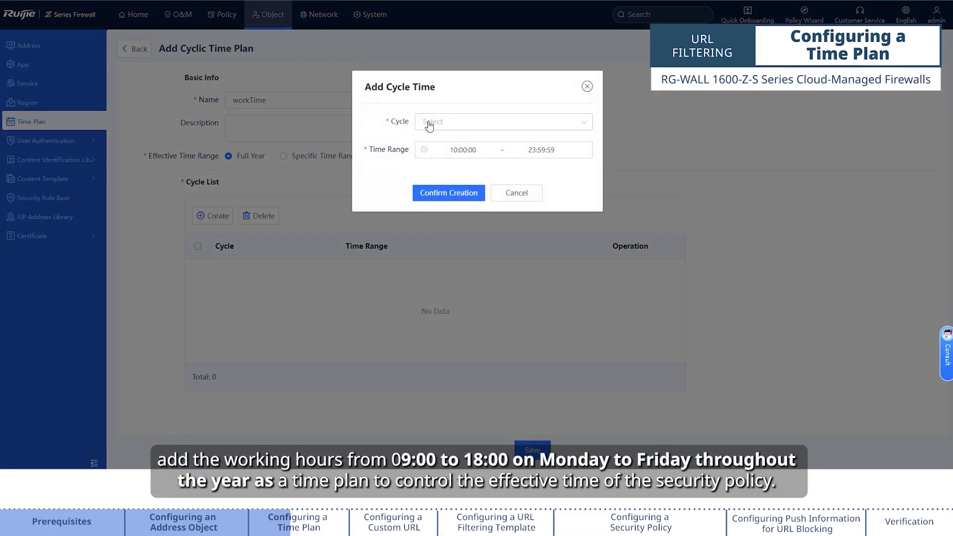
left_click(424, 122)
left_click(428, 140)
left_click(428, 157)
left_click(428, 174)
left_click(427, 191)
left_click(428, 208)
left_click(384, 191)
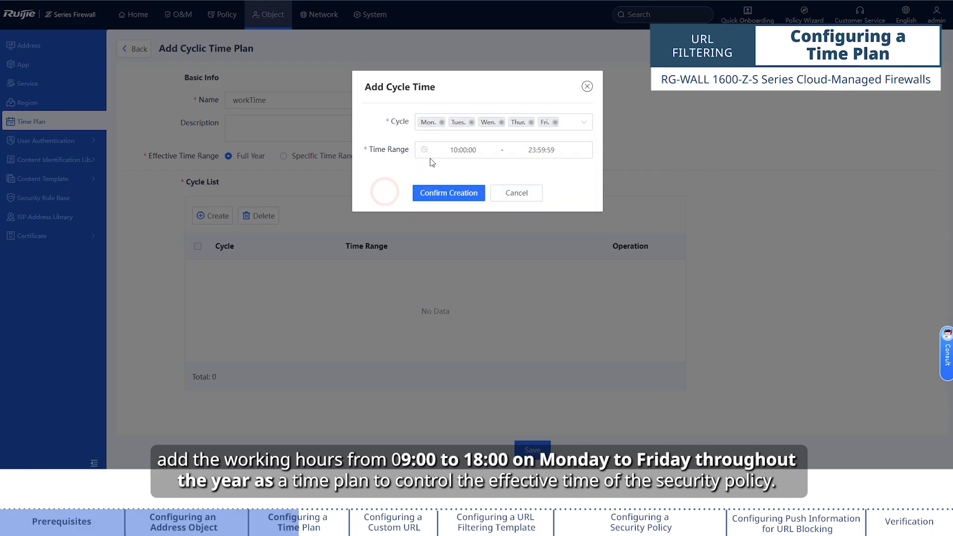
- Set the cycle's time range to 09:00:00-18:00:00, add it to the cycle list and save the time plan
left_click(461, 149)
left_click(436, 223)
scroll(519, 243, "up", 1)
left_click(520, 205)
scroll(545, 239, "up", 19)
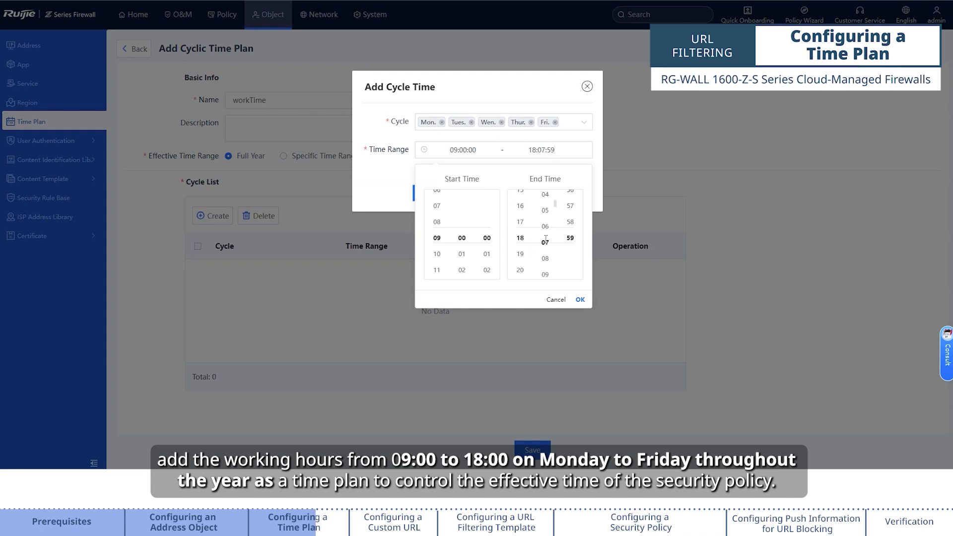
left_click(544, 238)
scroll(572, 237, "up", 10)
scroll(573, 237, "up", 10)
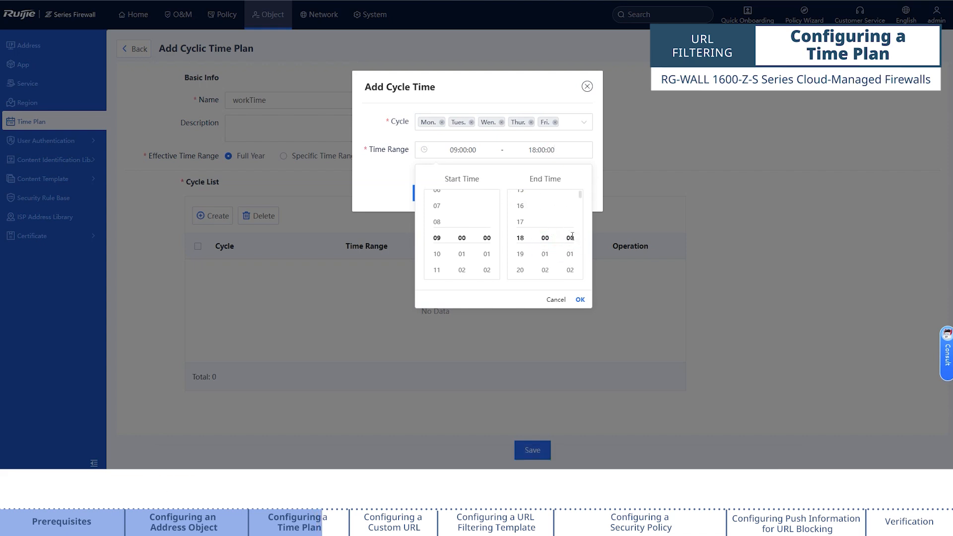
left_click(580, 300)
left_click(451, 193)
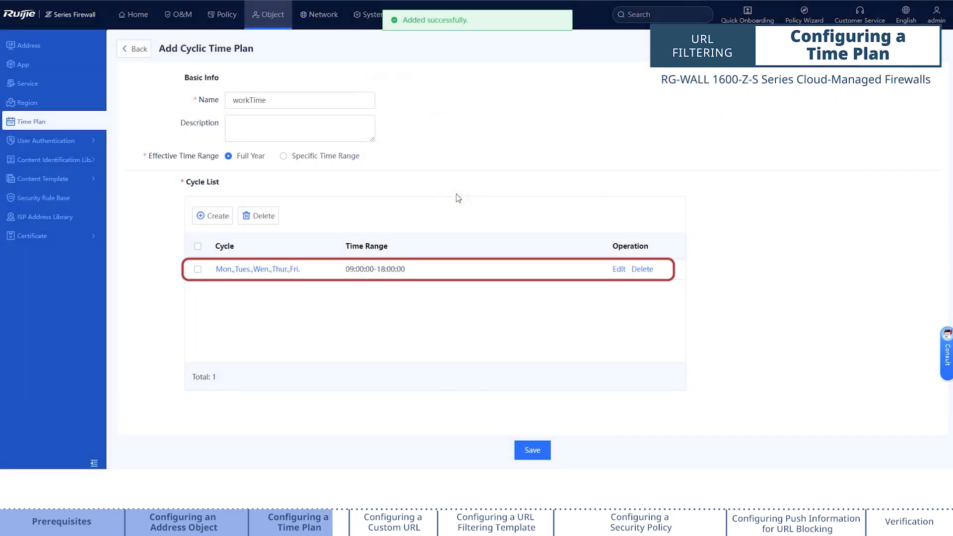
left_click(524, 450)
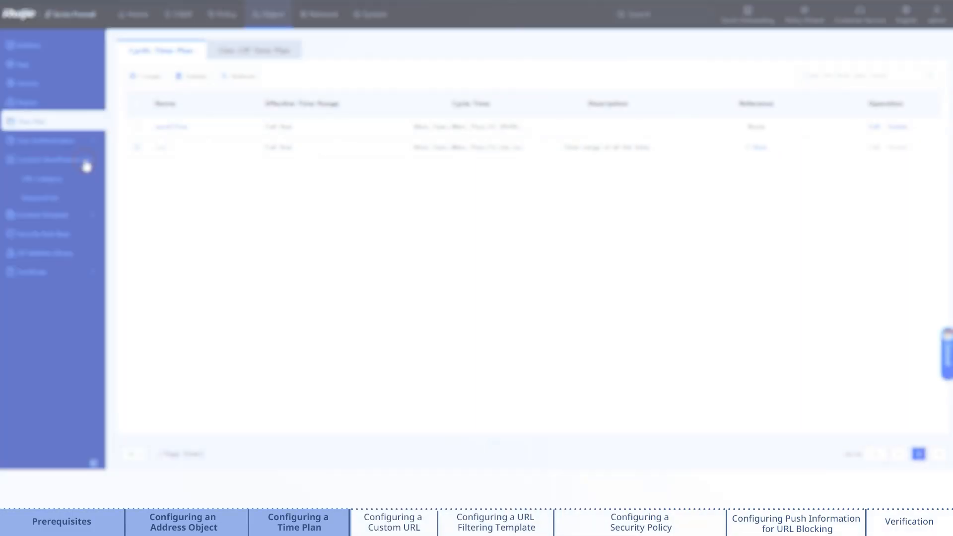
left_click(55, 182)
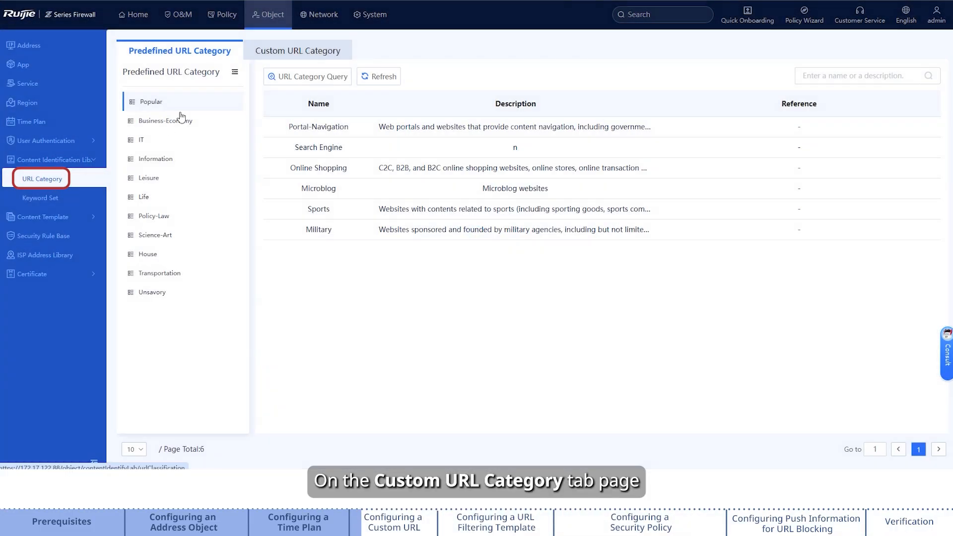
left_click(254, 58)
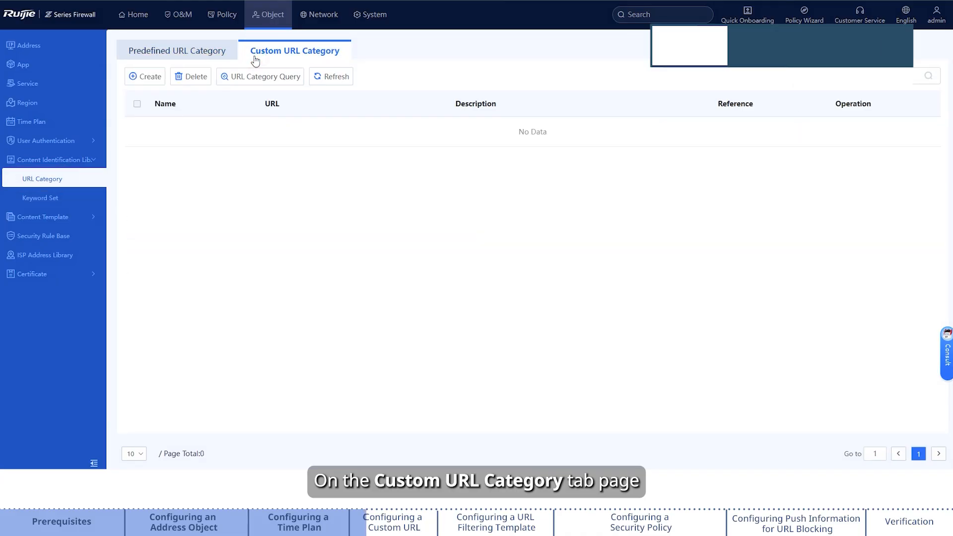
left_click(144, 76)
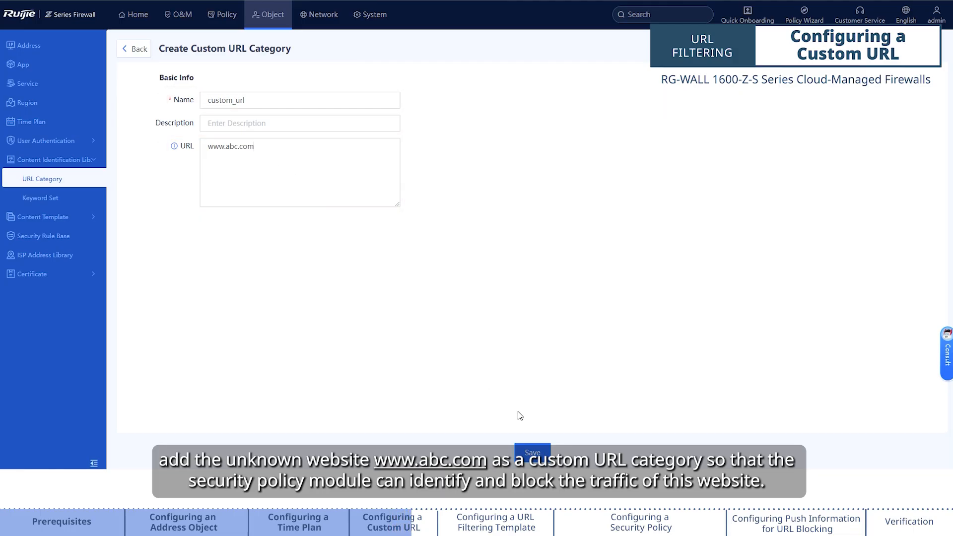
left_click(532, 452)
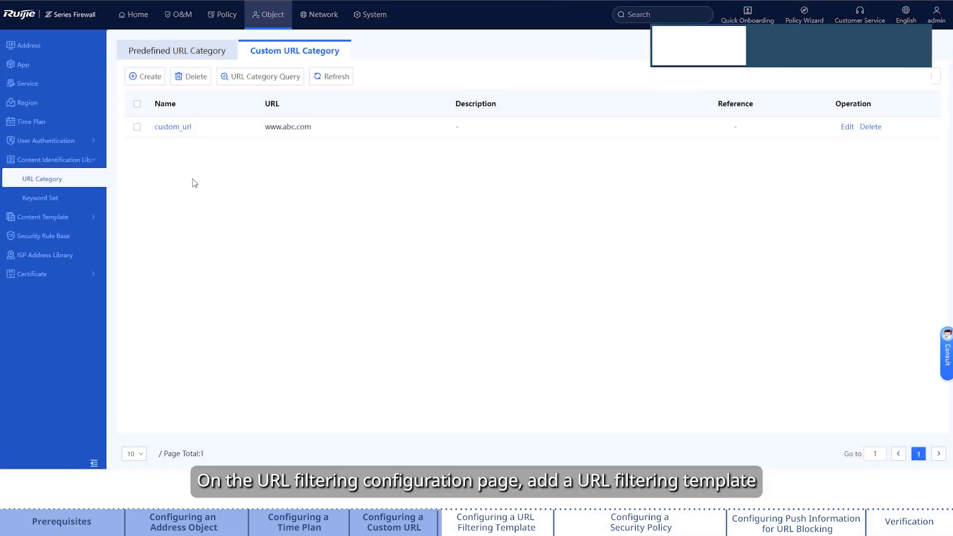
- Start a new custom URL filtering template and name it template1
left_click(82, 218)
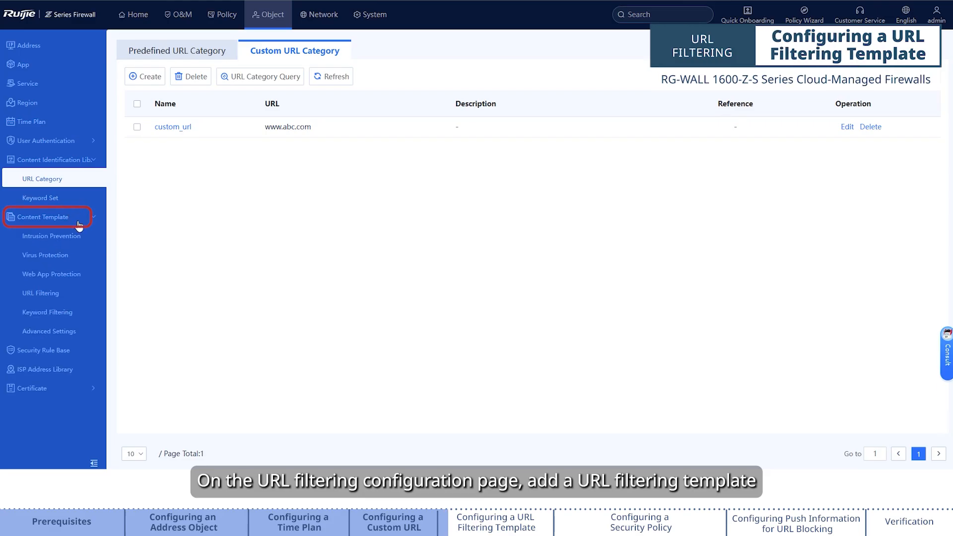
left_click(62, 294)
left_click(158, 77)
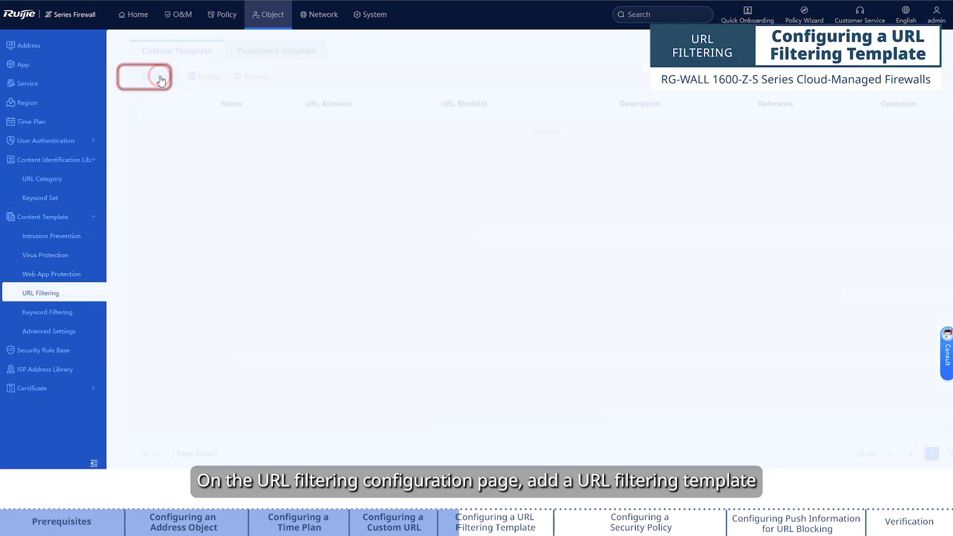
left_click(224, 98)
type("template1")
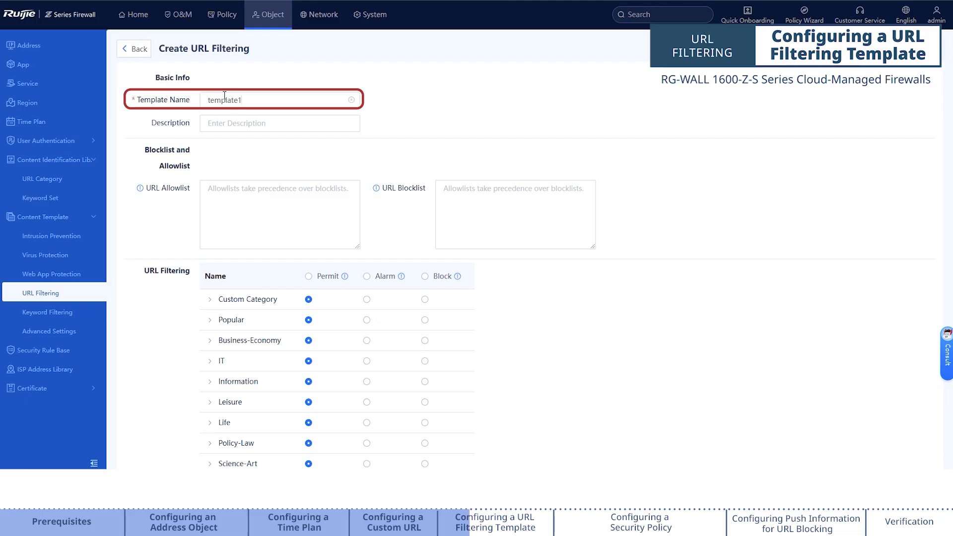
- Set the custom_url category and the whole Leisure category to Block, and save the URL filtering template
left_click(209, 302)
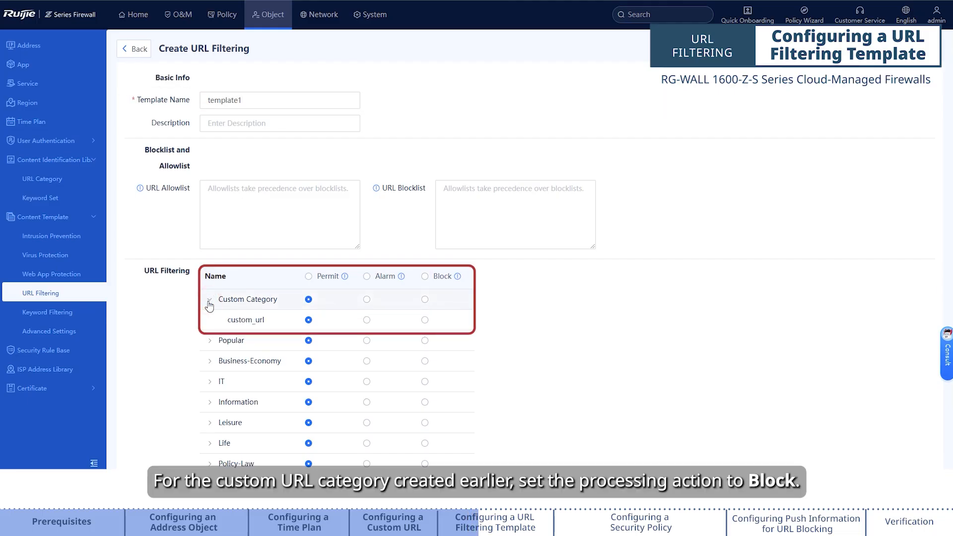
left_click(424, 320)
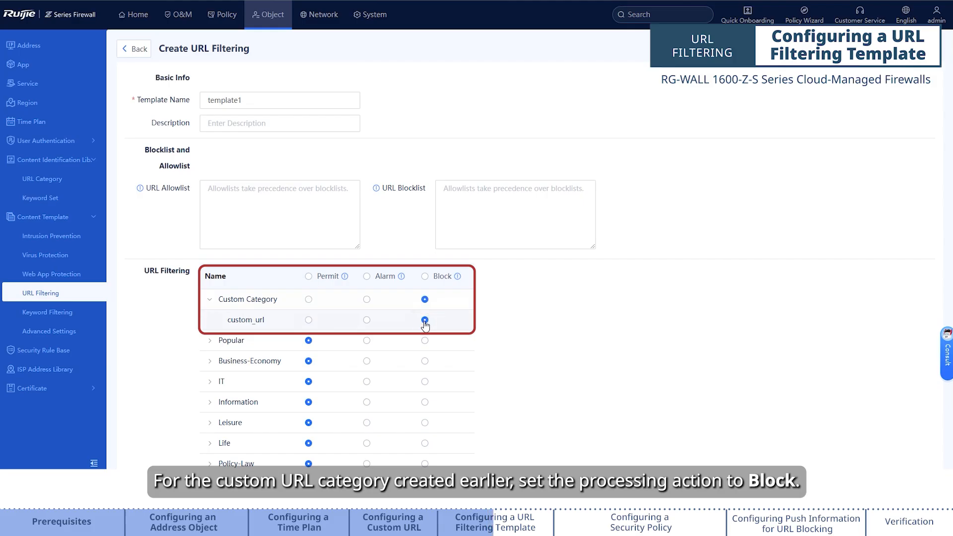
scroll(425, 325, "down", 3)
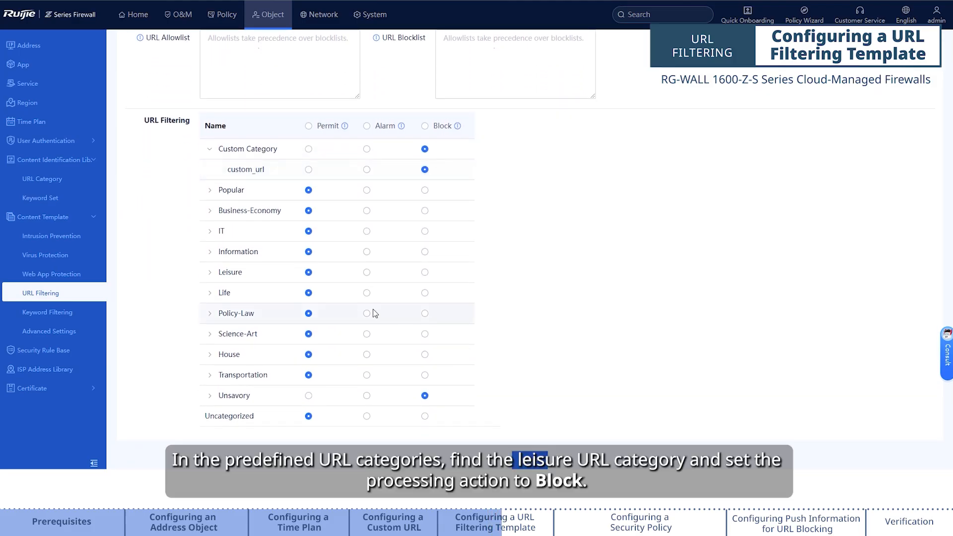
left_click(208, 274)
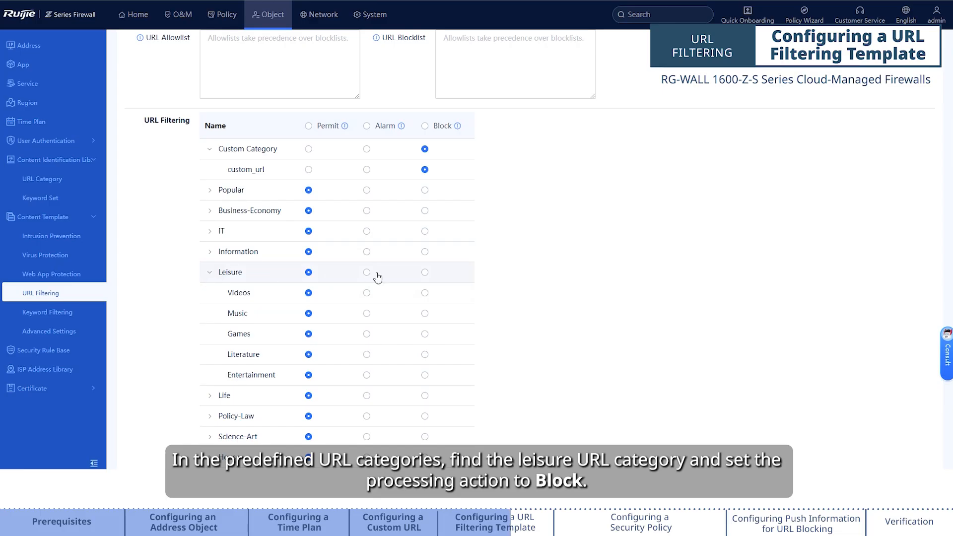
left_click(424, 273)
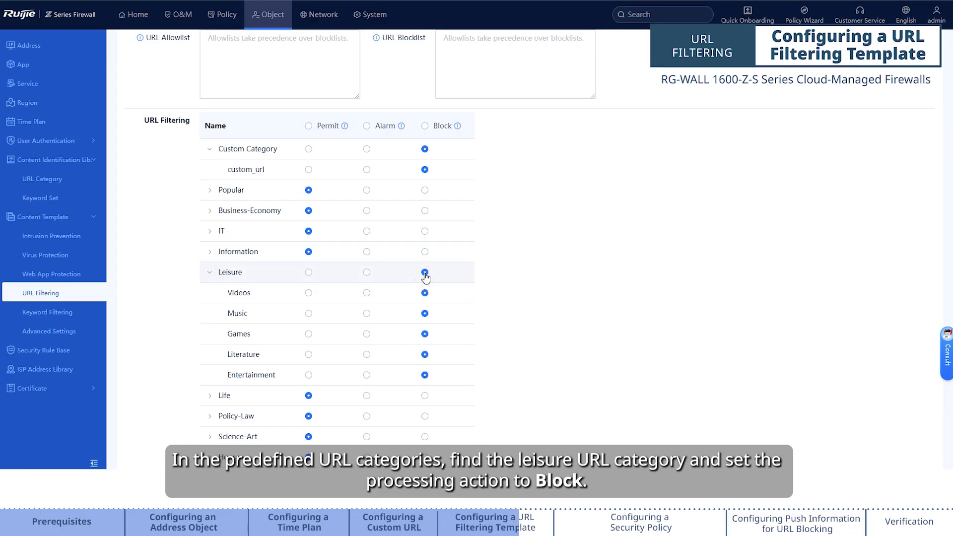
scroll(426, 277, "down", 3)
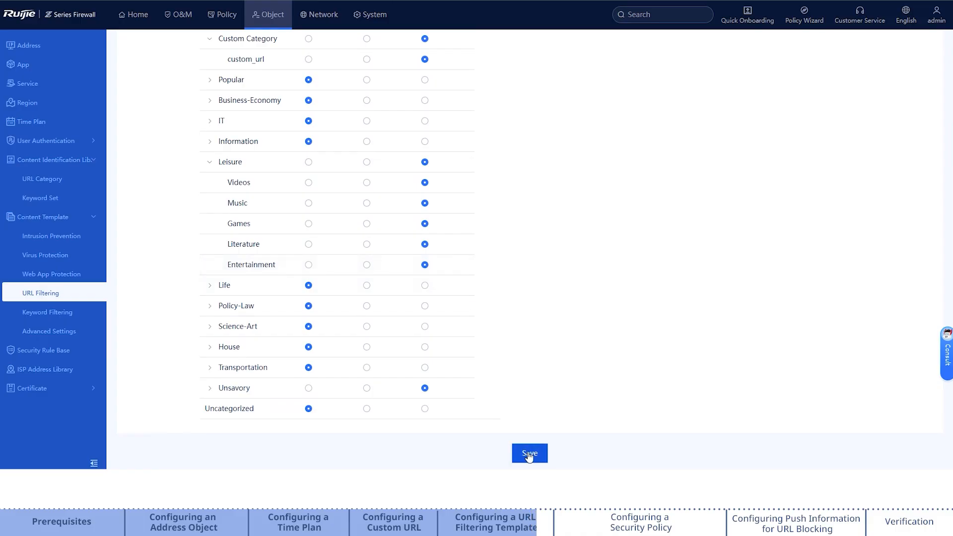
left_click(528, 454)
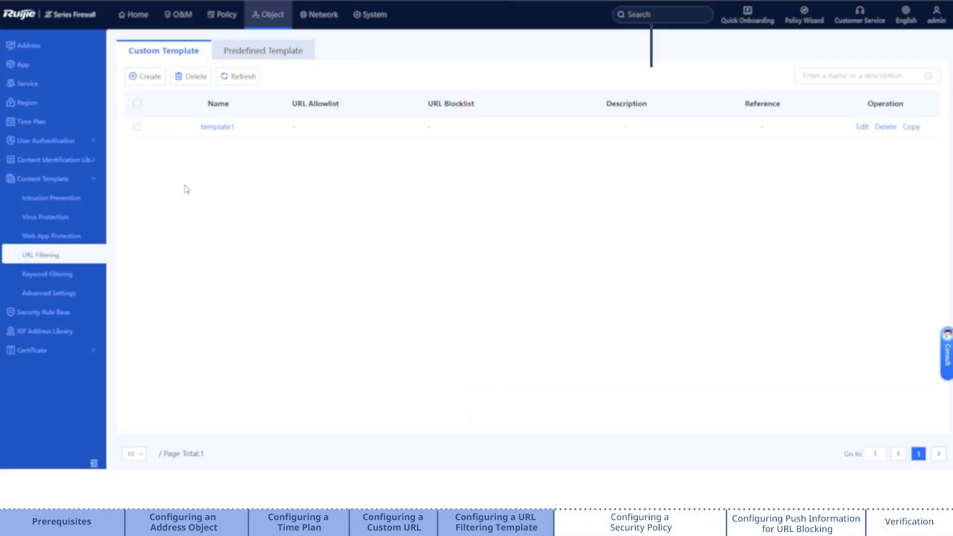
- Start a new security policy directly in the policy list, without the simulation space, and name it policy1
left_click(225, 15)
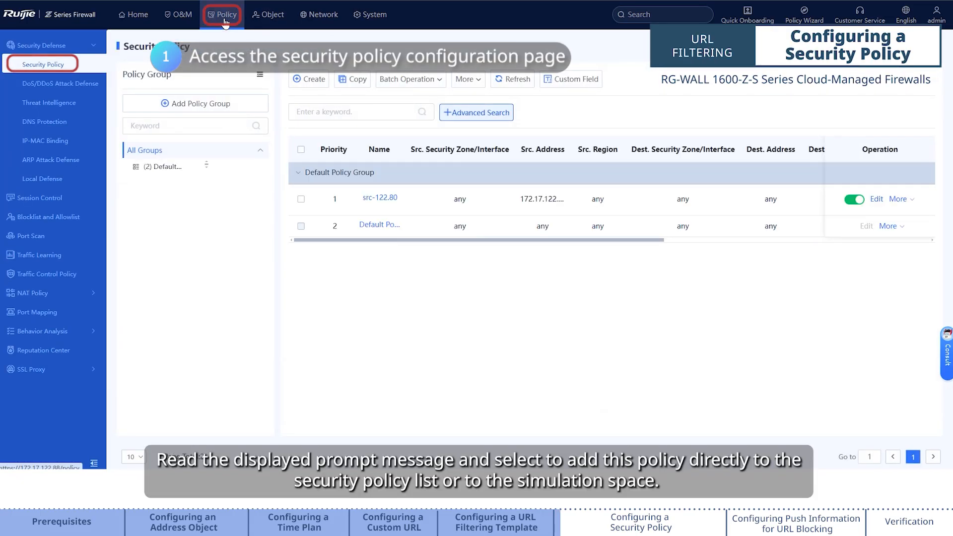
left_click(307, 80)
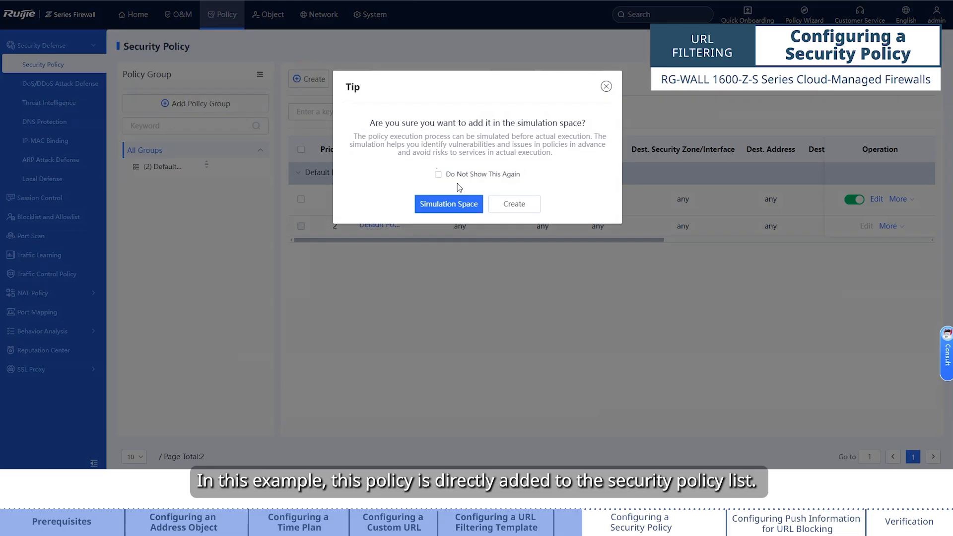
left_click(499, 206)
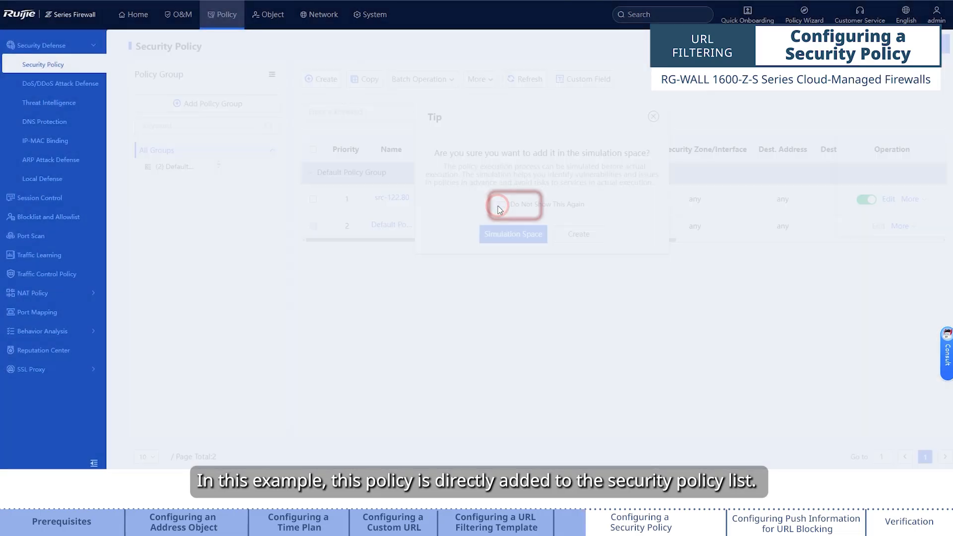
left_click(324, 101)
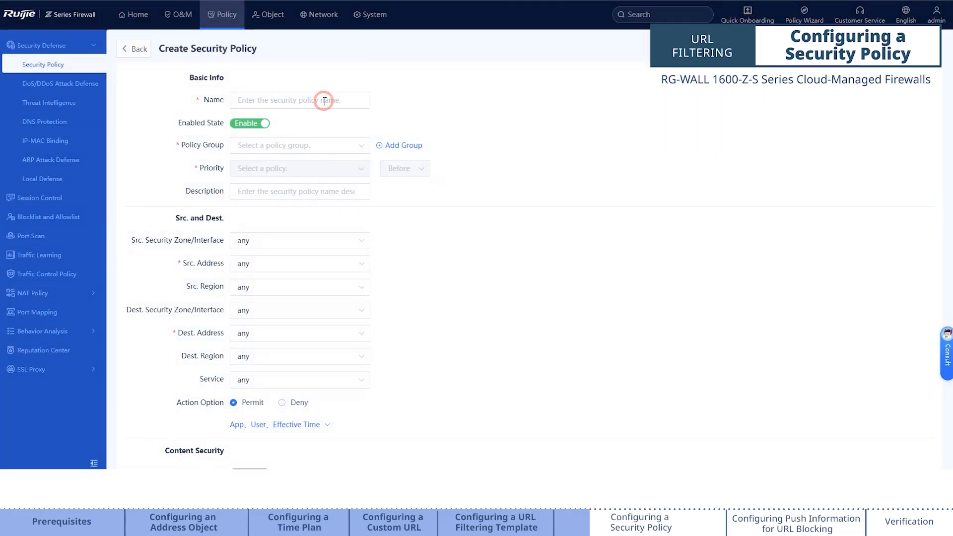
type("policy1")
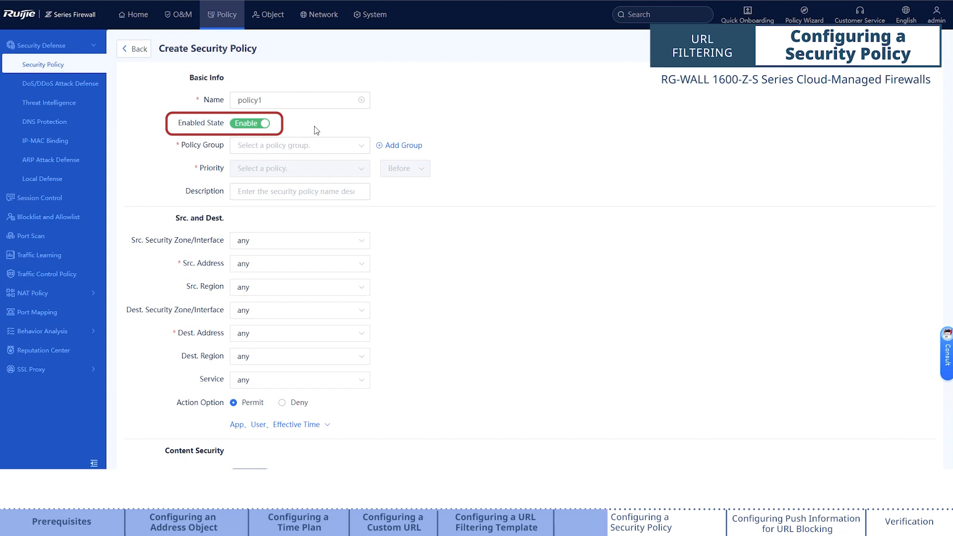
- Assign the policy to Default Policy Group and place its priority before src-122.80
left_click(311, 146)
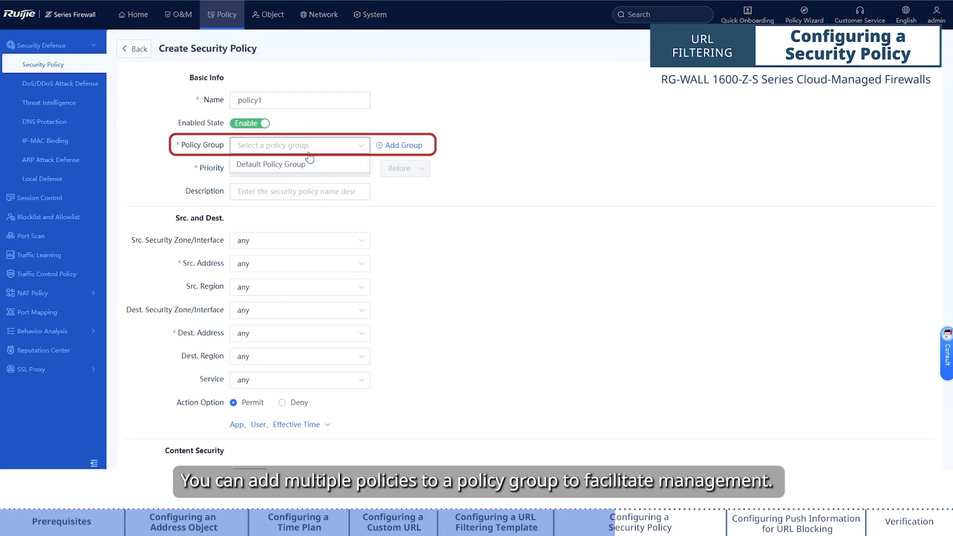
left_click(307, 164)
left_click(305, 169)
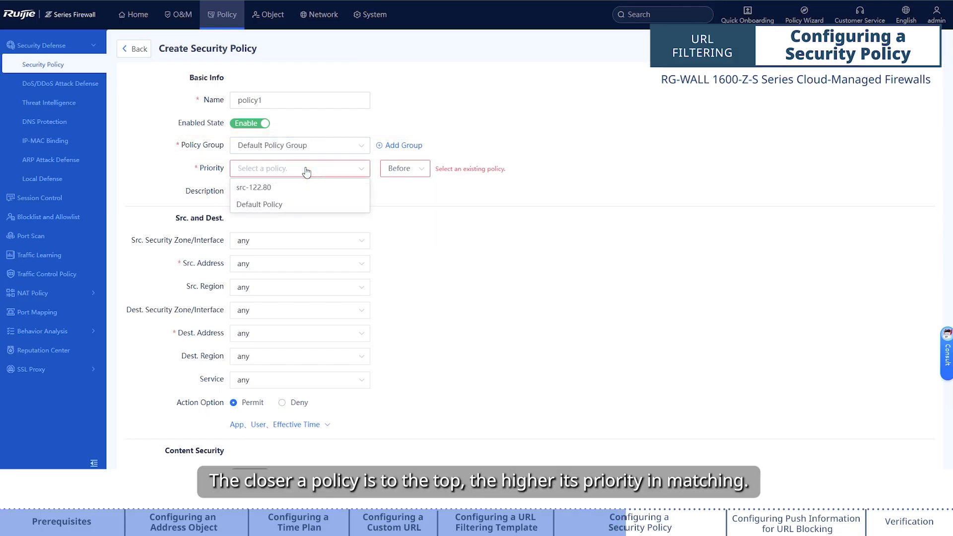
left_click(298, 187)
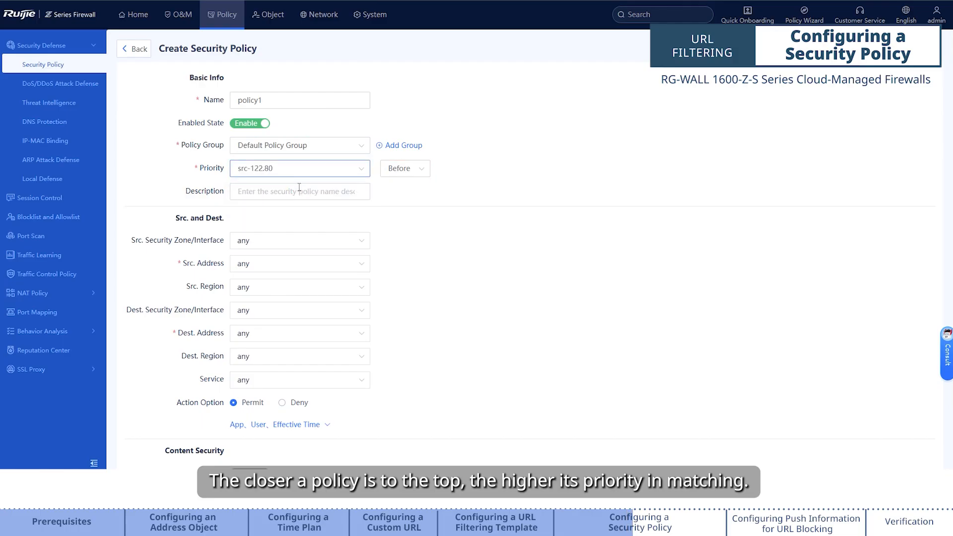
- Set the policy's source security zone to trust and its source address to staff
left_click(293, 247)
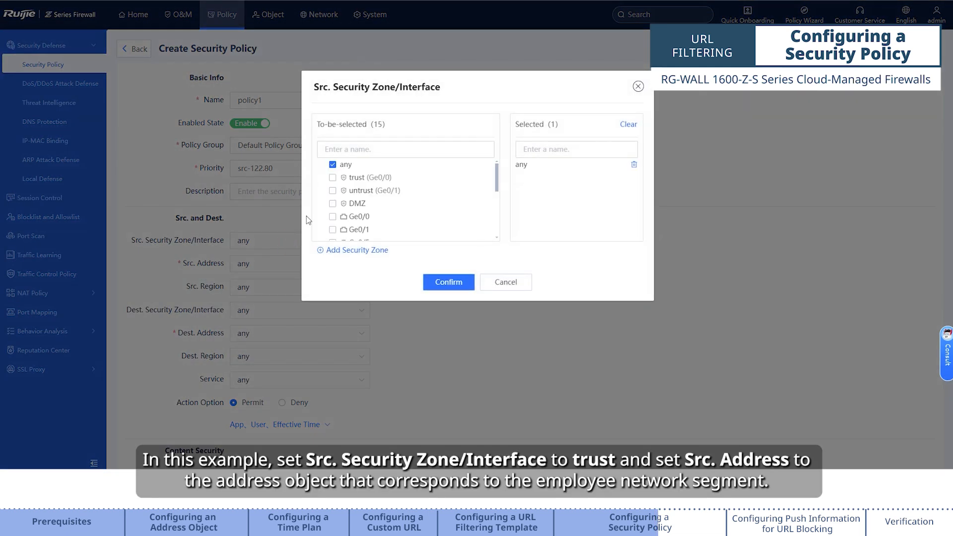
left_click(332, 178)
left_click(437, 281)
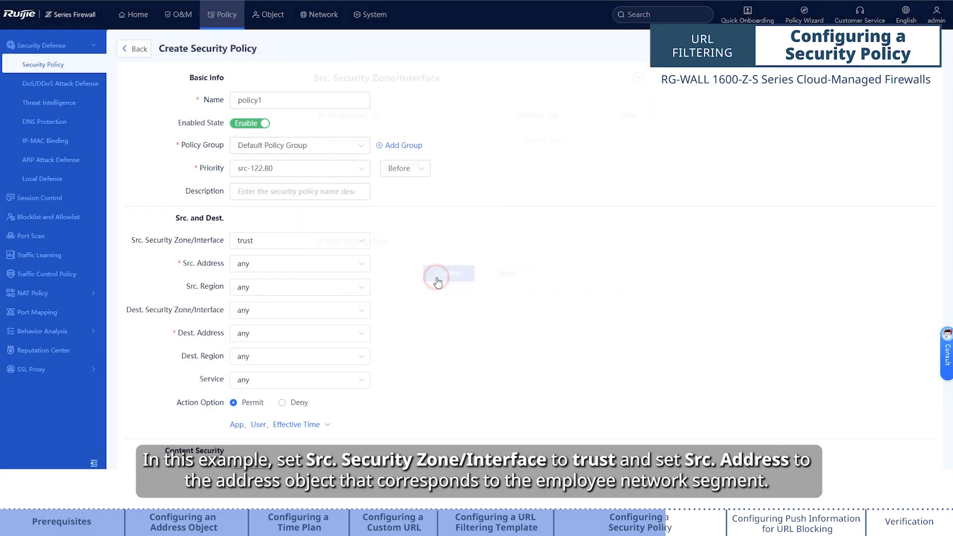
left_click(331, 268)
left_click(275, 192)
left_click(433, 300)
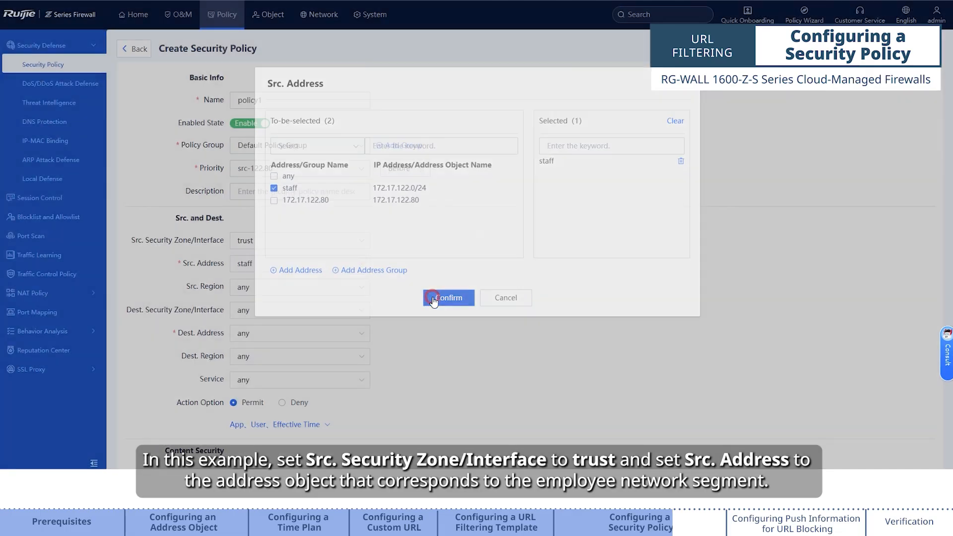
- Expand the app, user and time conditions, set the policy's effective time to workTime, and choose Permit as its action
scroll(436, 302, "down", 2)
left_click(321, 323)
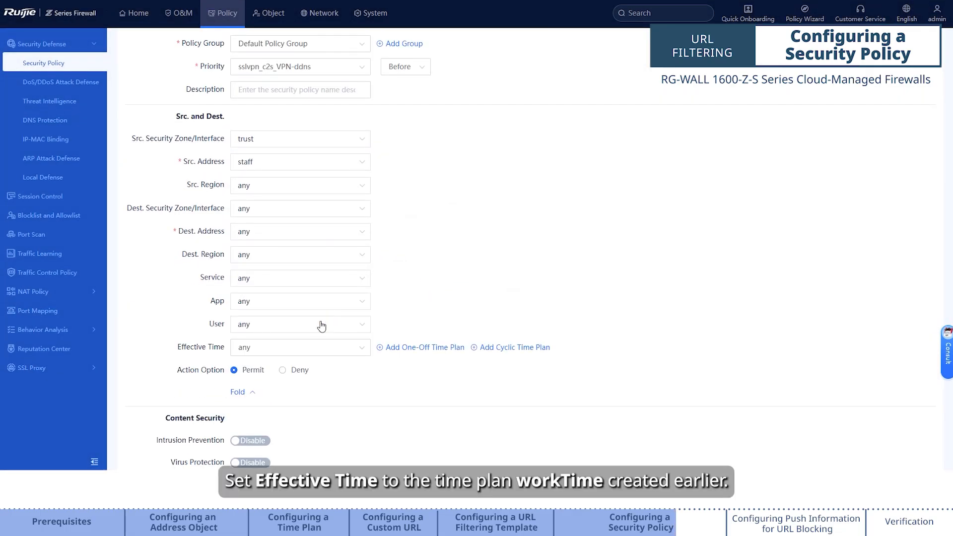
scroll(321, 326, "down", 1)
left_click(329, 299)
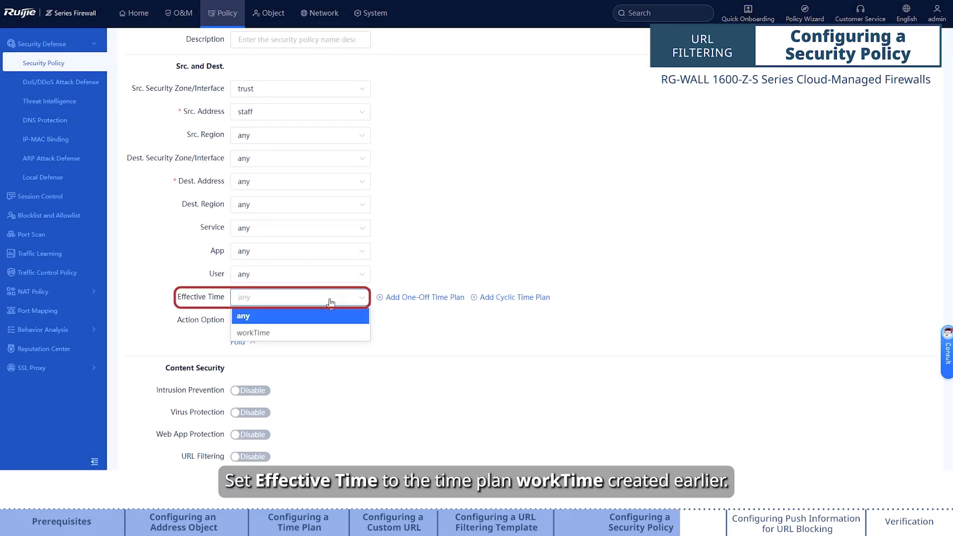
left_click(311, 333)
left_click(247, 321)
- Enable URL filtering for the policy with template1 and save the security policy
scroll(282, 331, "down", 2)
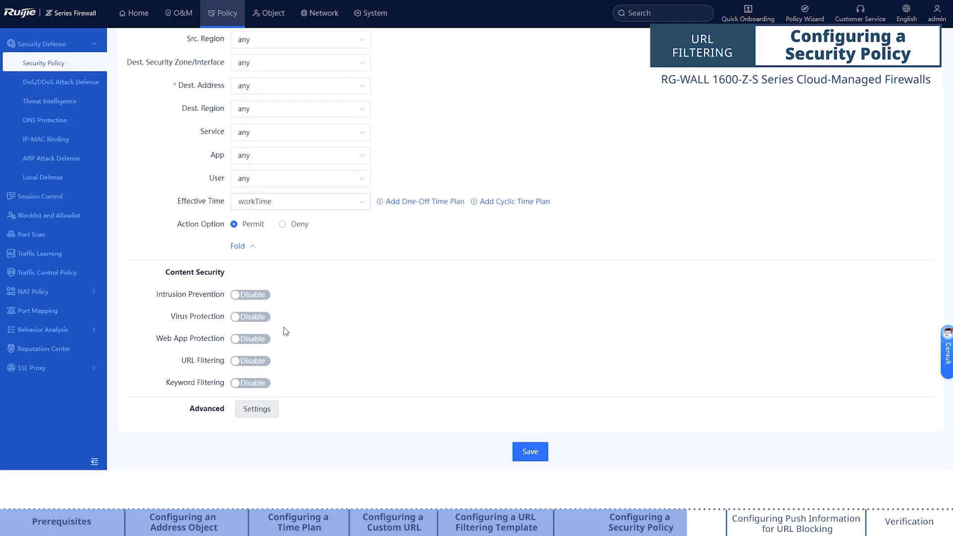
left_click(251, 361)
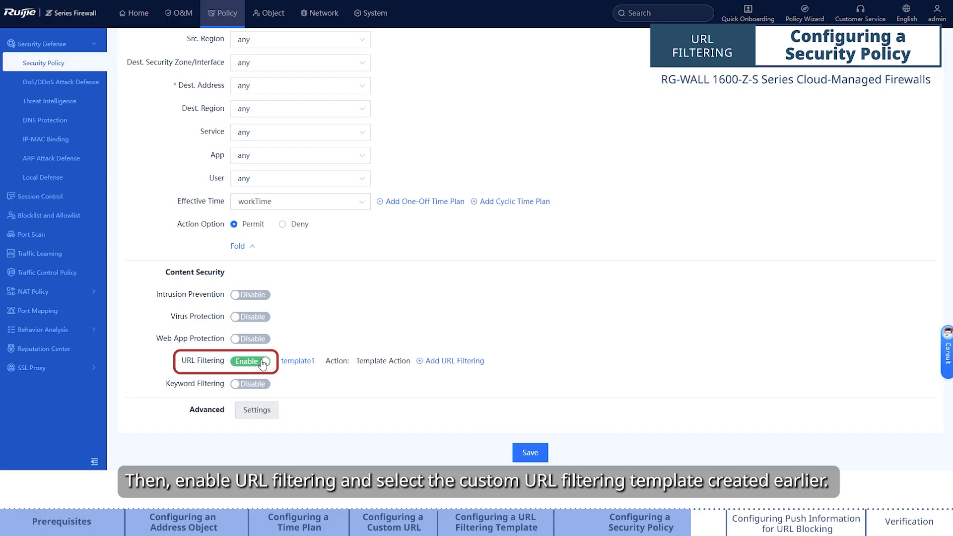
left_click(296, 361)
left_click(352, 146)
left_click(505, 193)
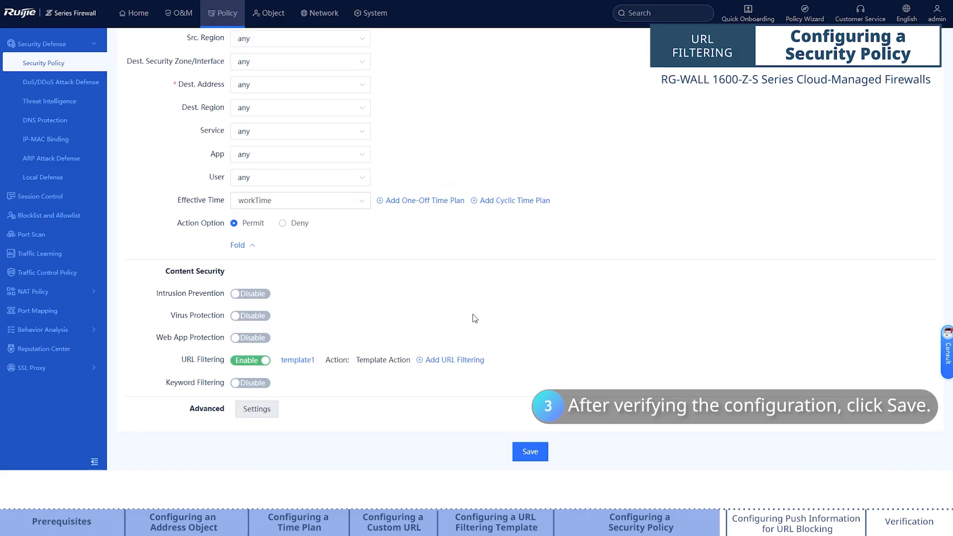
left_click(529, 451)
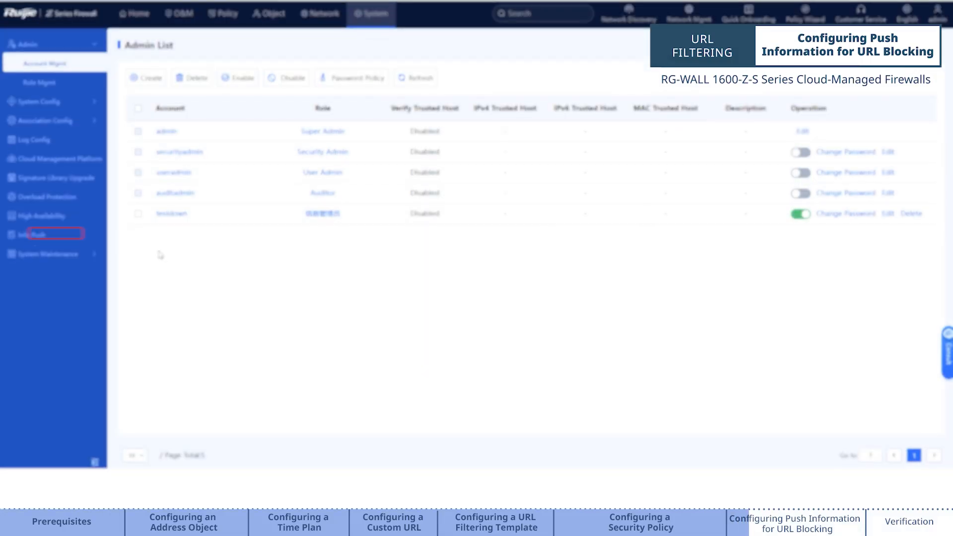
- Enable the Content Security-based Blocking Prompt under Info Push and open the URL-based Blocking Page for editing
left_click(38, 238)
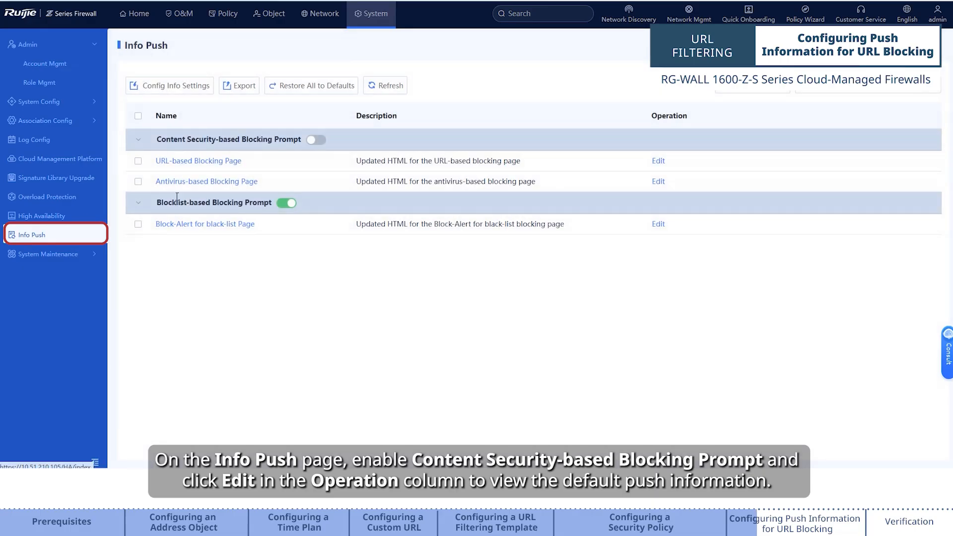
left_click(311, 140)
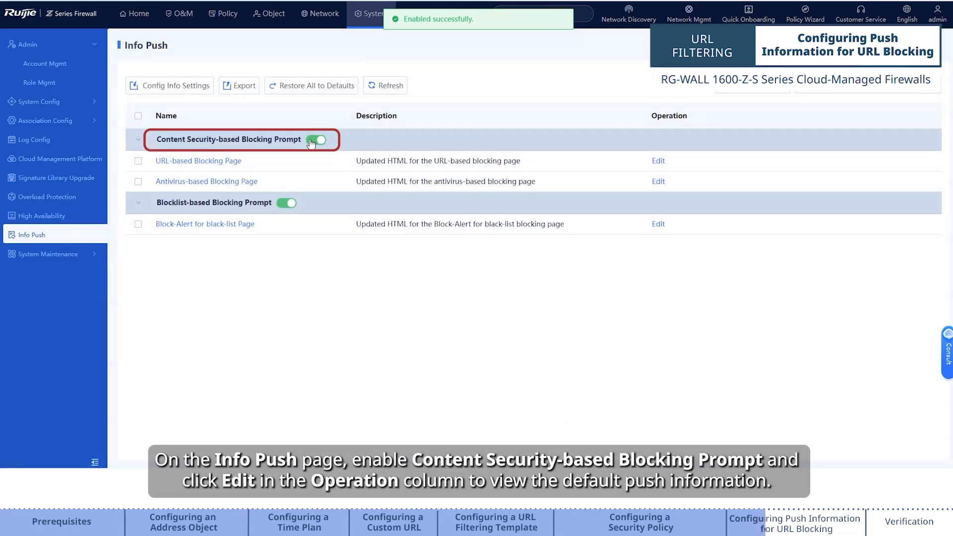
left_click(657, 161)
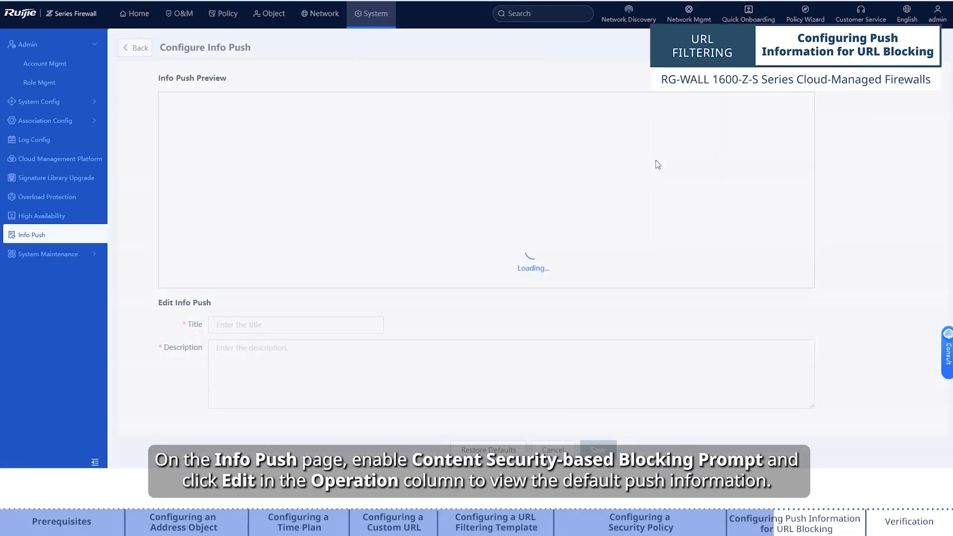
scroll(595, 198, "down", 3)
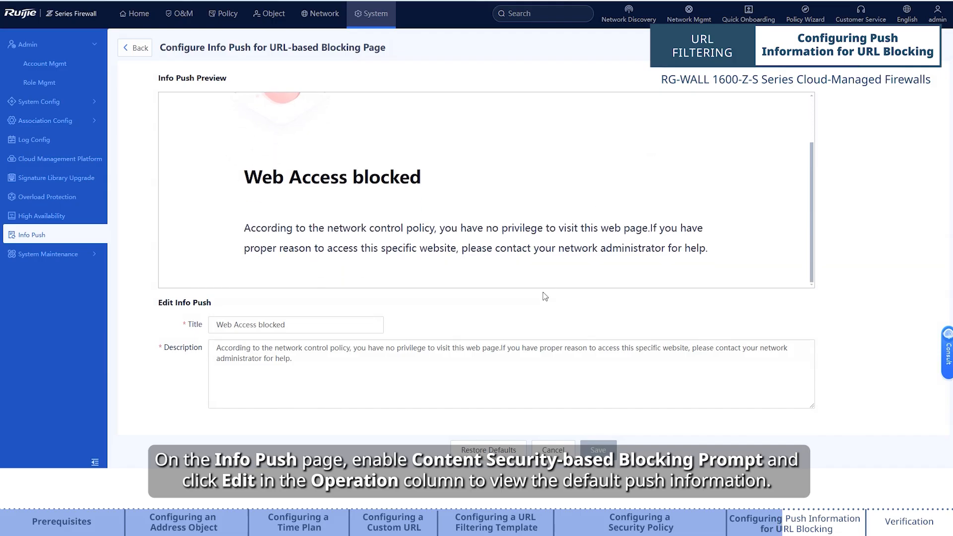
triple_click(316, 361)
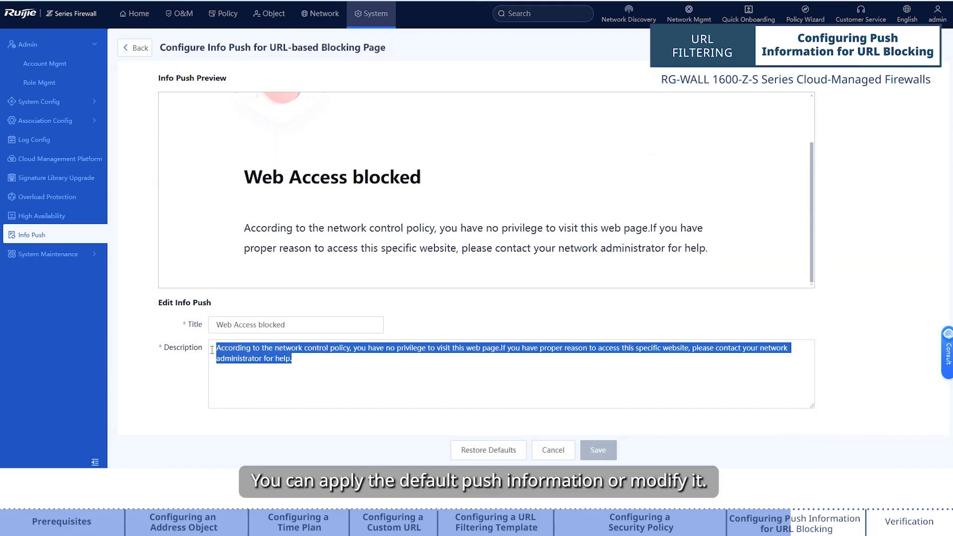
key("BackSpace")
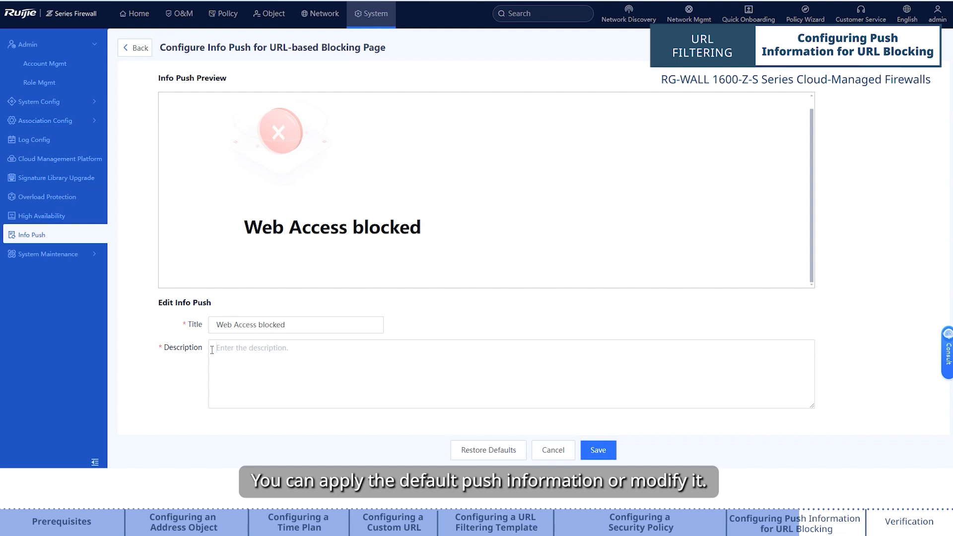
left_click(212, 350)
type("The company prohibits employees from accessing leisure websites and www.abc.com during working hours. If you have any questions, contact the administrator.")
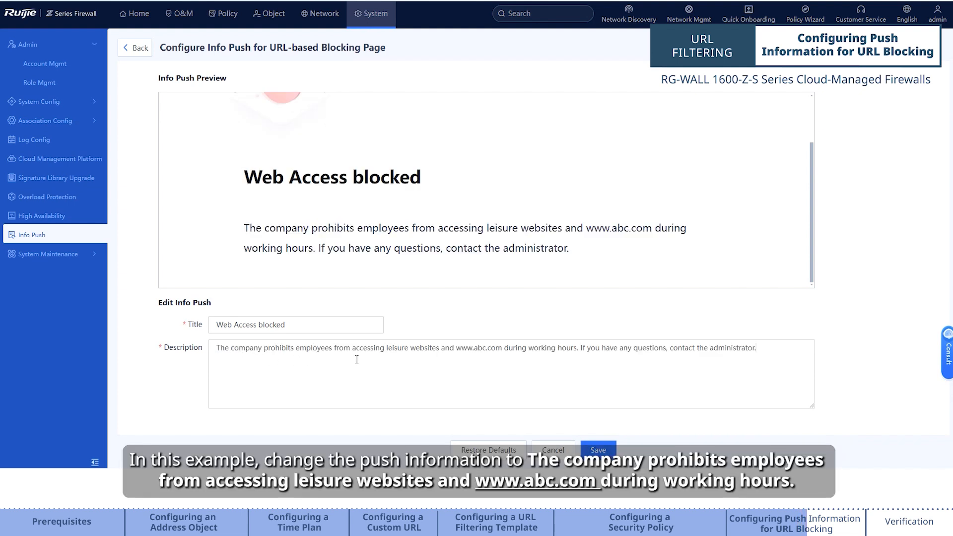
left_click_drag(457, 348, 502, 347)
left_click(593, 449)
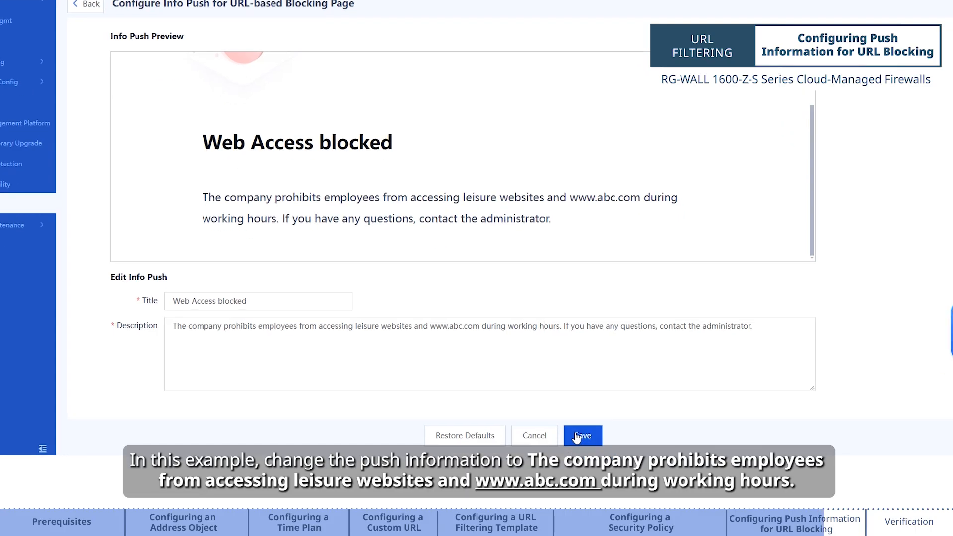
left_click(560, 416)
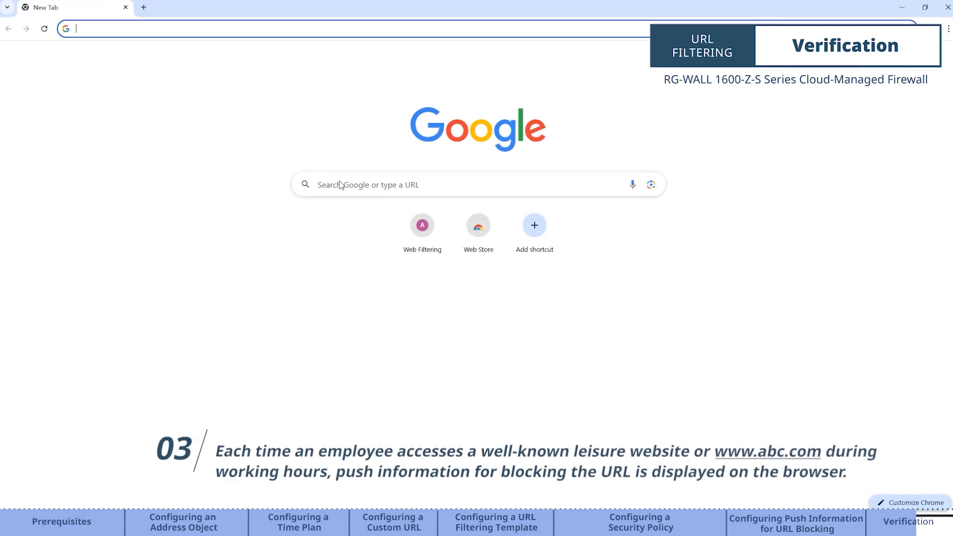
left_click(392, 184)
type("w")
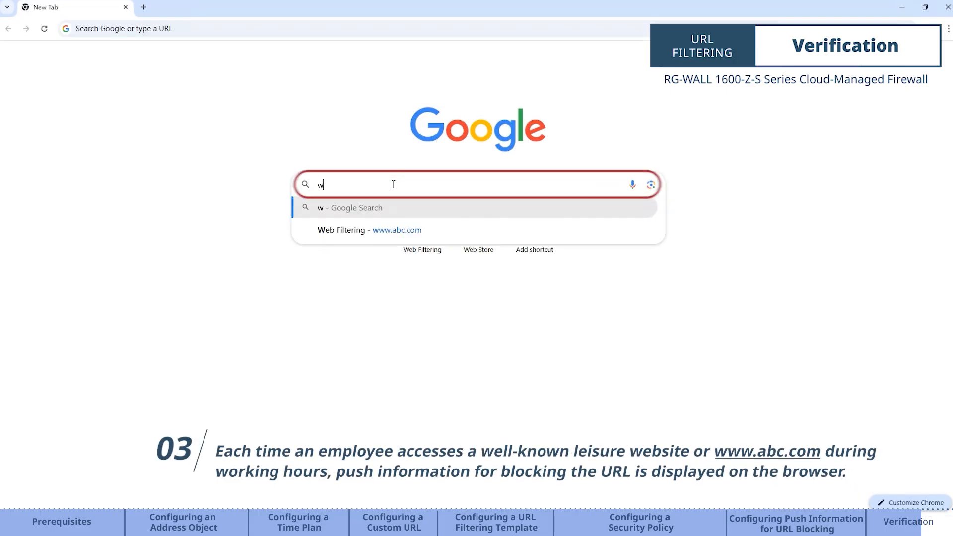
type("ww.ab")
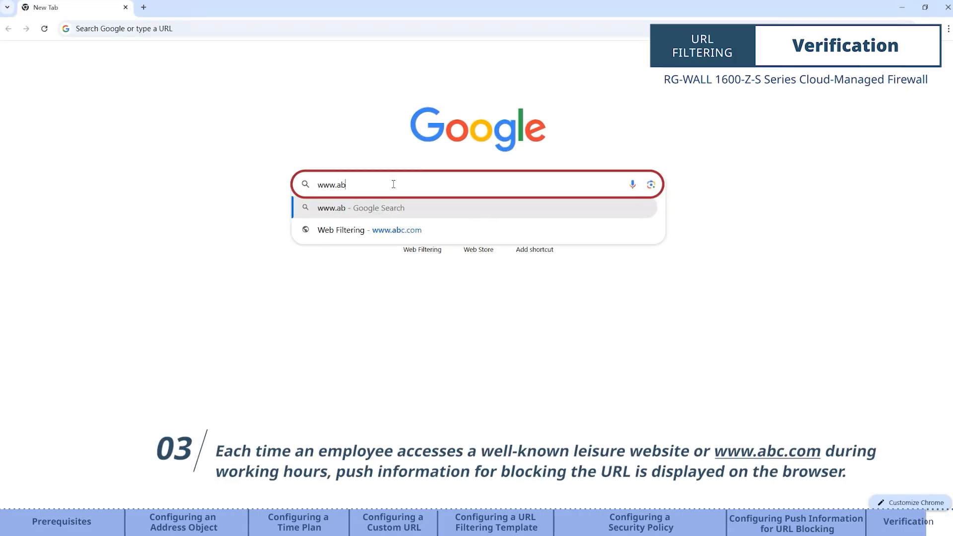
type("c.com")
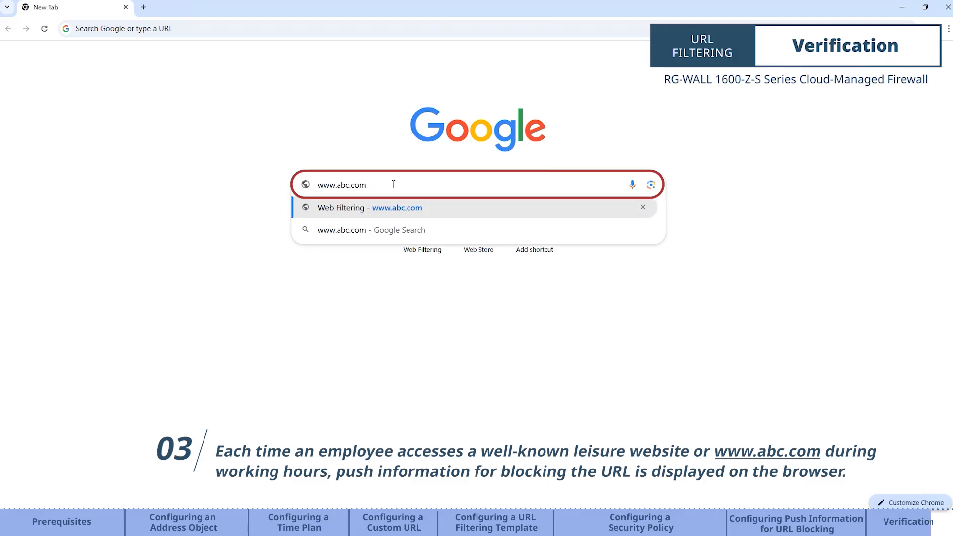
key("Return")
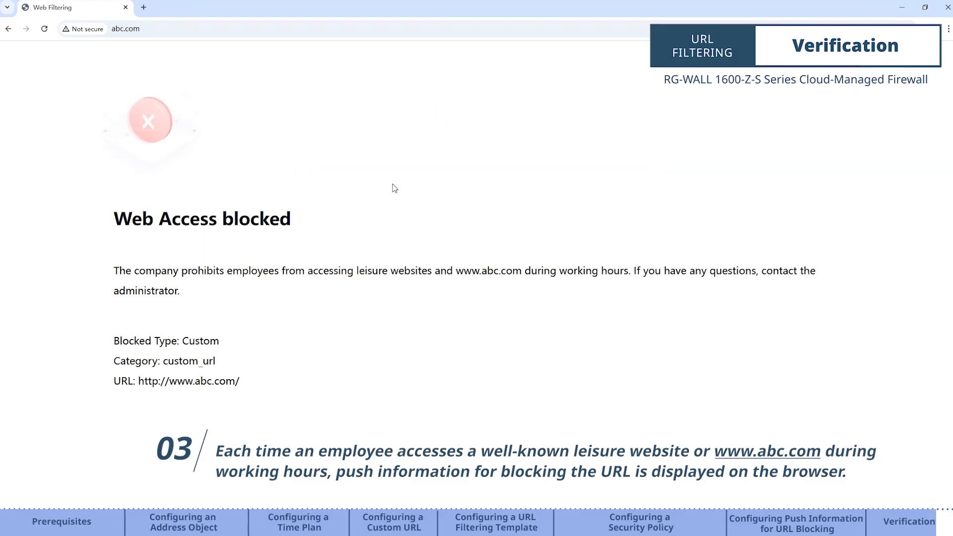